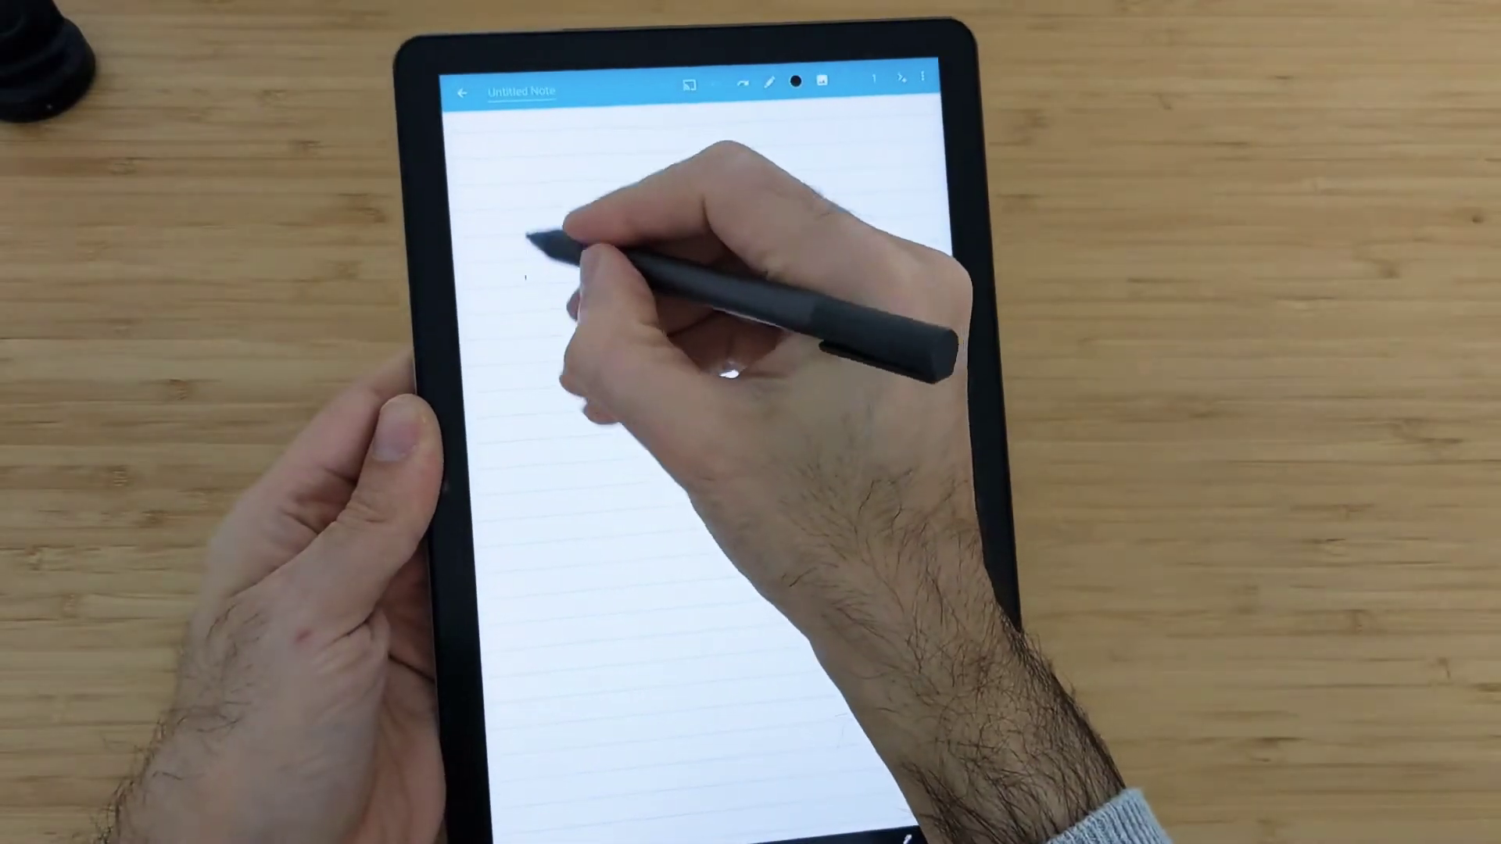
drag(527, 272, 576, 239)
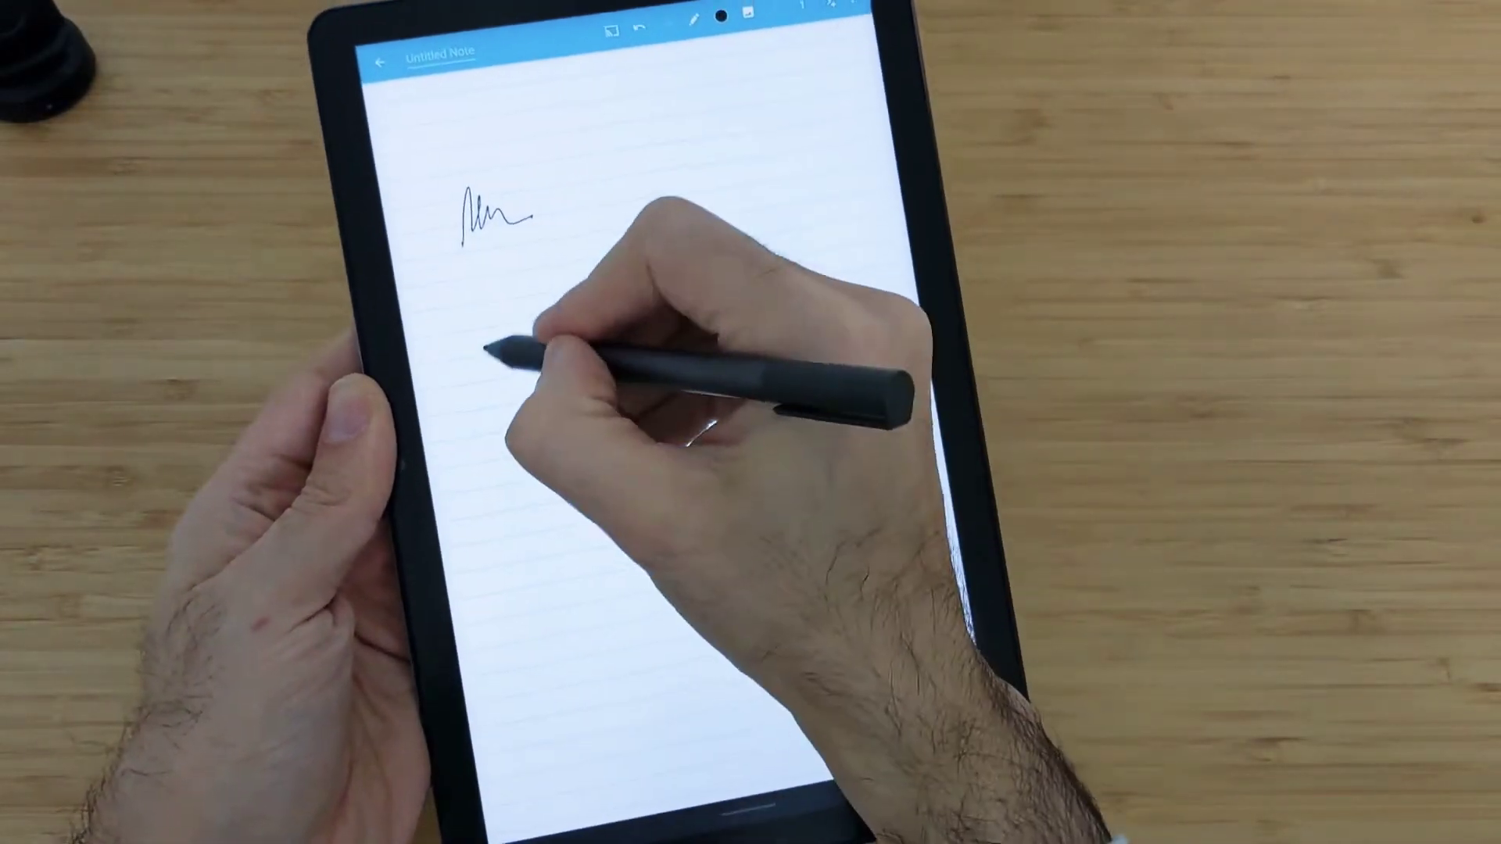
drag(460, 339, 554, 282)
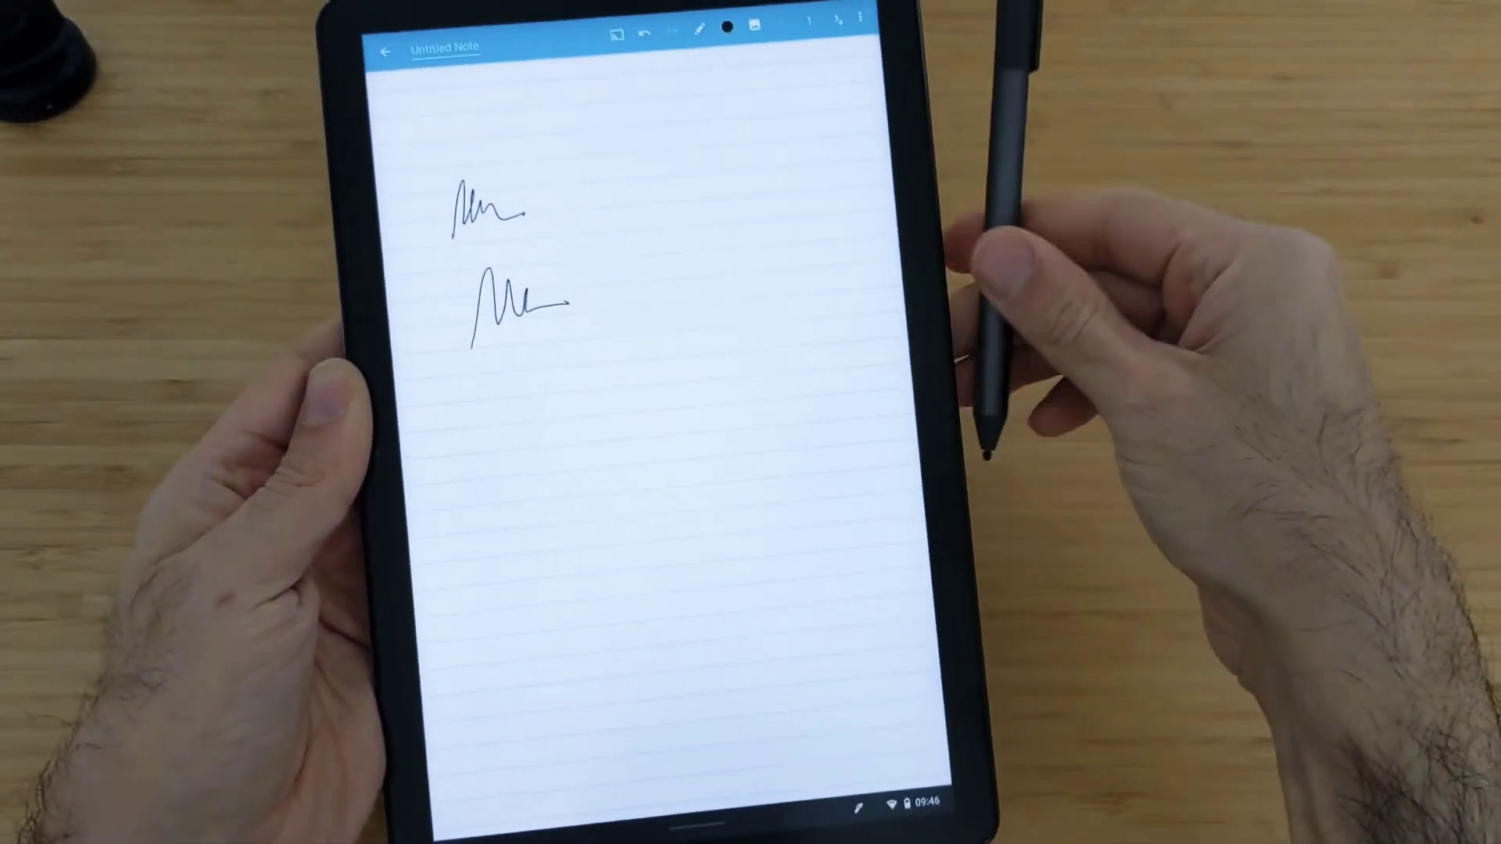